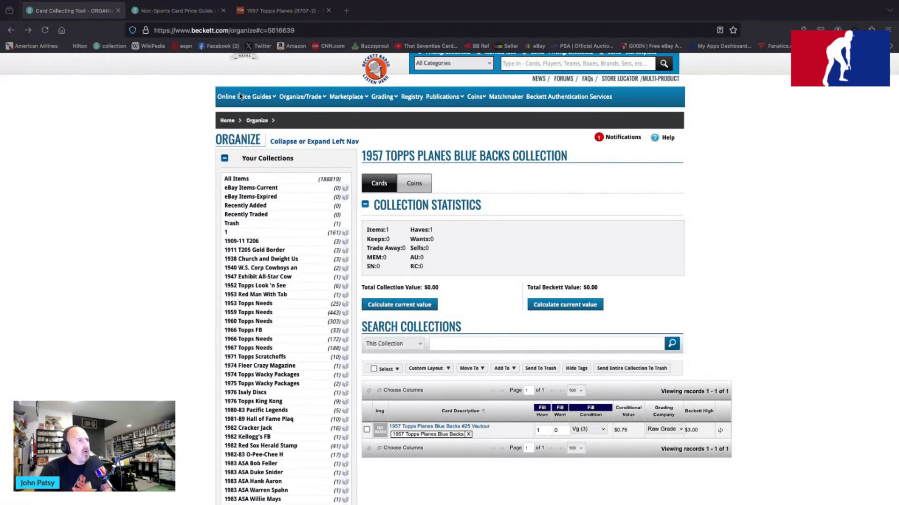
Bring up the Beckett Blue Backs price guide page to check its $420 value and 120 cards
{"action": "left_click", "coordinate": [180, 13]}
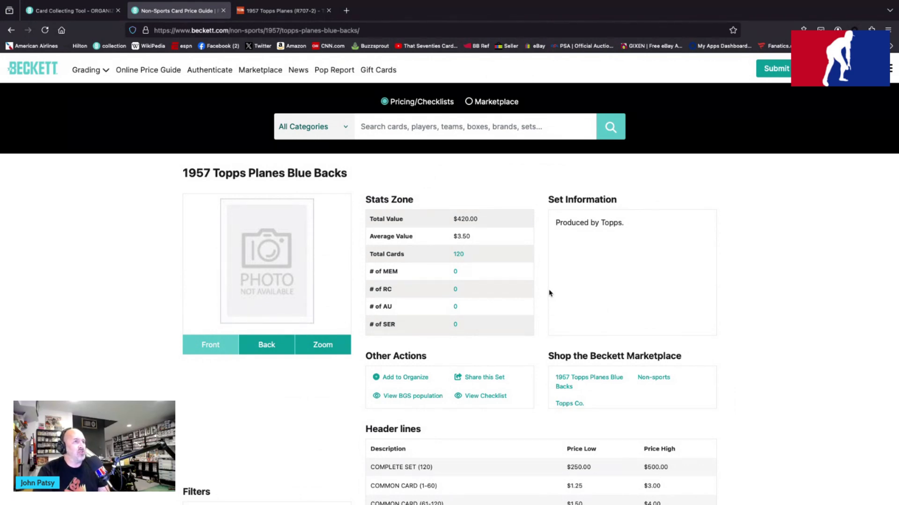
{"action": "scroll", "coordinate": [550, 293], "scroll_direction": "down", "scroll_amount": 2}
{"action": "scroll", "coordinate": [550, 302], "scroll_direction": "down", "scroll_amount": 1}
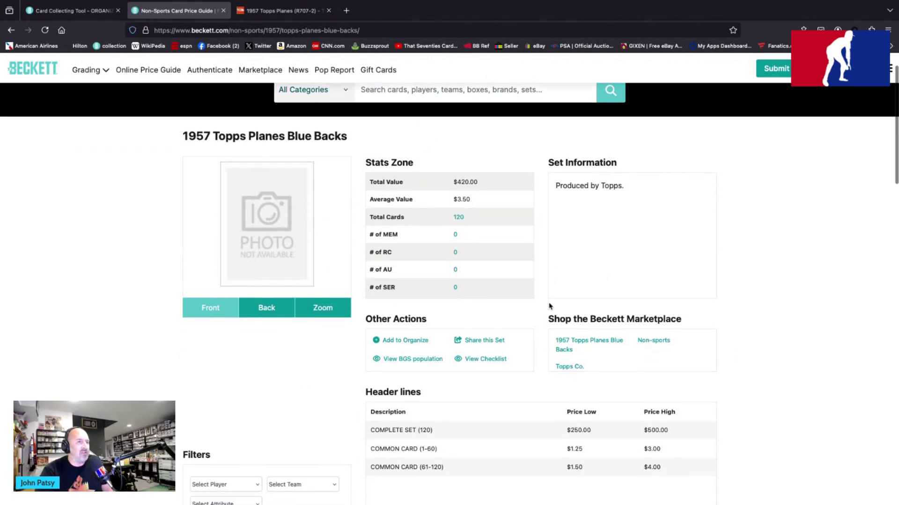
{"action": "scroll", "coordinate": [549, 304], "scroll_direction": "down", "scroll_amount": 1}
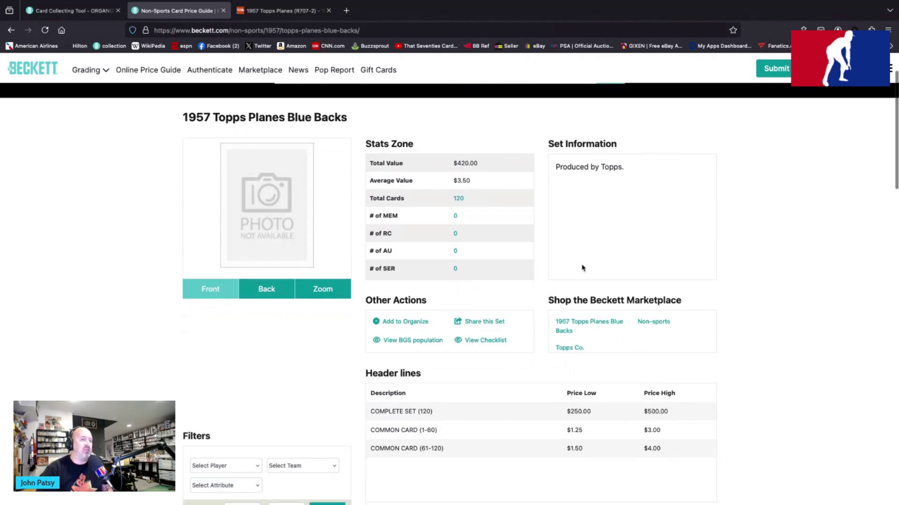
{"action": "scroll", "coordinate": [610, 254], "scroll_direction": "up", "scroll_amount": 3}
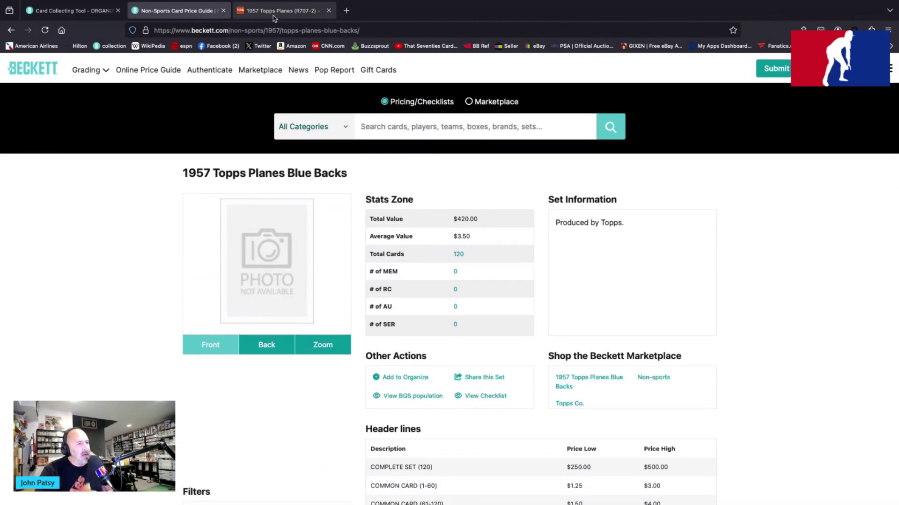
Review the 1957 Topps Planes inserts and Red Back parallel on TCDb, then return to the overview
{"action": "left_click", "coordinate": [302, 15]}
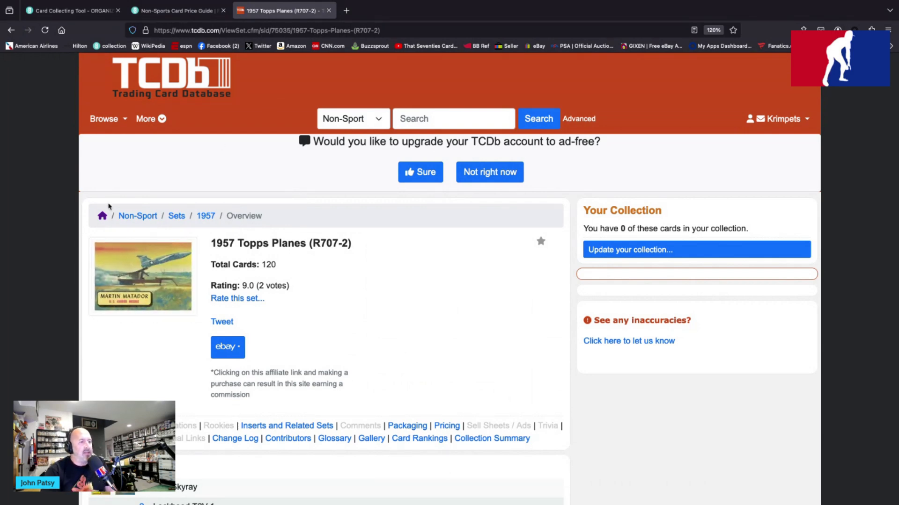
{"action": "left_click", "coordinate": [303, 431]}
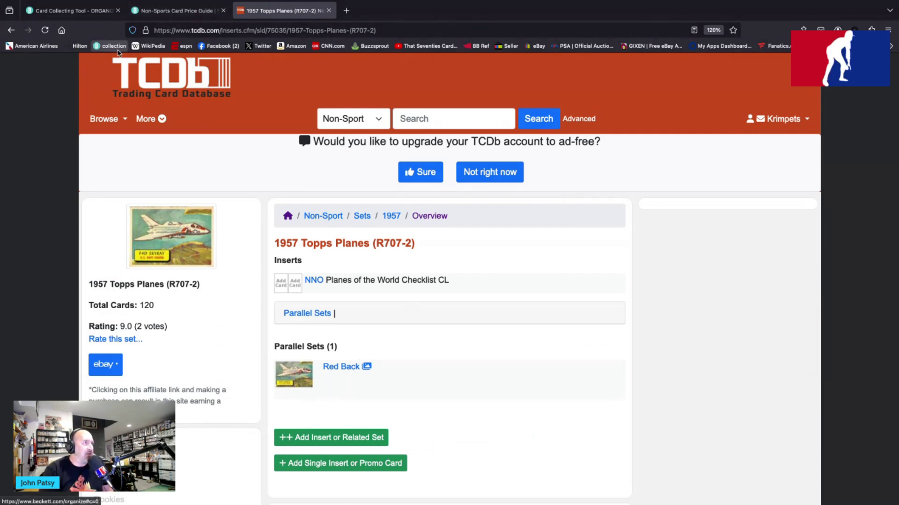
{"action": "left_click", "coordinate": [16, 33]}
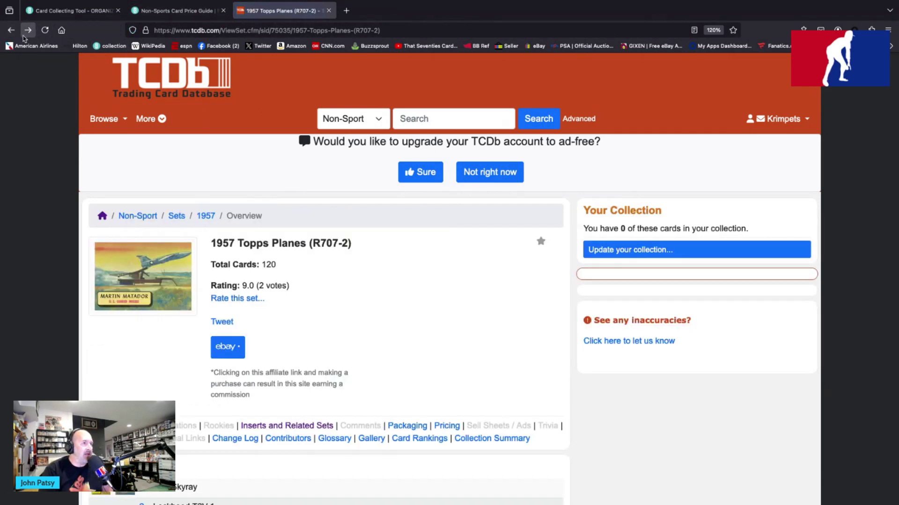
{"action": "scroll", "coordinate": [337, 312], "scroll_direction": "down", "scroll_amount": 2}
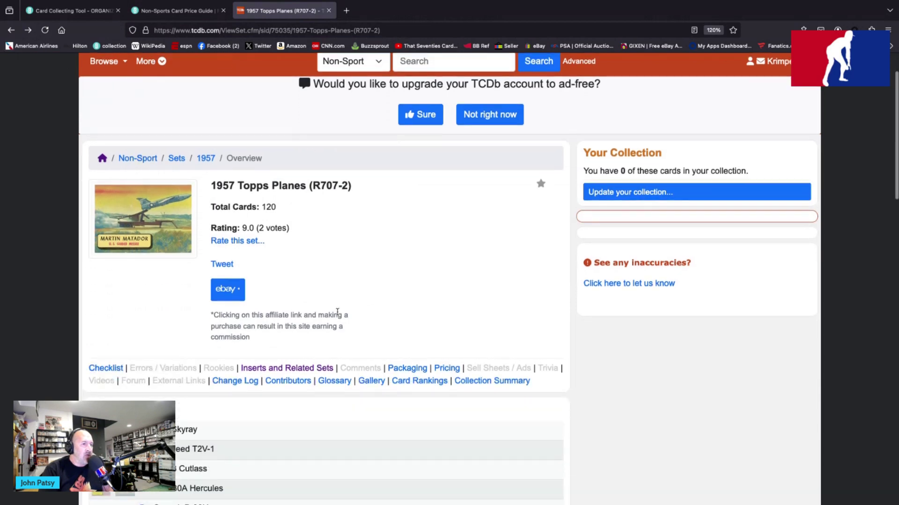
View the 1957 Topps Planes Box, Pack and Vendor Box packaging images
{"action": "left_click", "coordinate": [407, 367]}
{"action": "scroll", "coordinate": [444, 302], "scroll_direction": "down", "scroll_amount": 2}
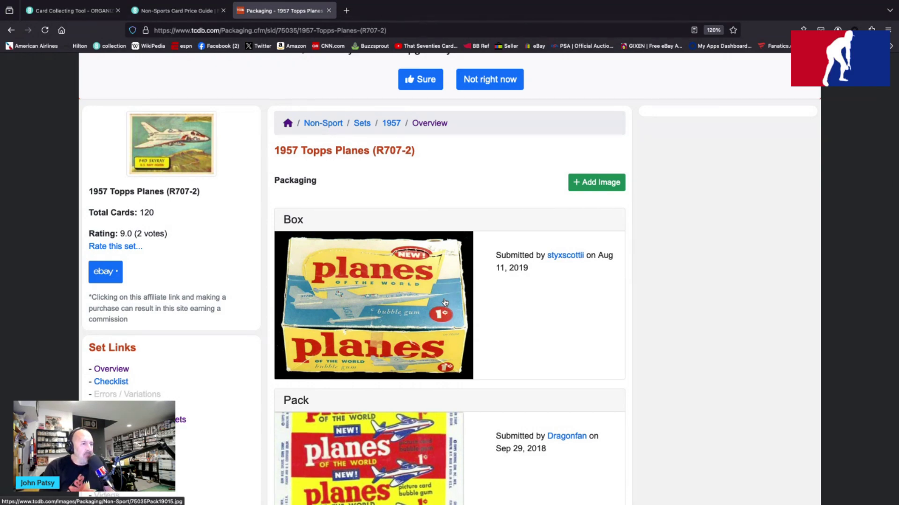
{"action": "scroll", "coordinate": [444, 302], "scroll_direction": "down", "scroll_amount": 1}
{"action": "scroll", "coordinate": [445, 302], "scroll_direction": "down", "scroll_amount": 3}
{"action": "scroll", "coordinate": [445, 302], "scroll_direction": "down", "scroll_amount": 3}
{"action": "scroll", "coordinate": [445, 303], "scroll_direction": "down", "scroll_amount": 2}
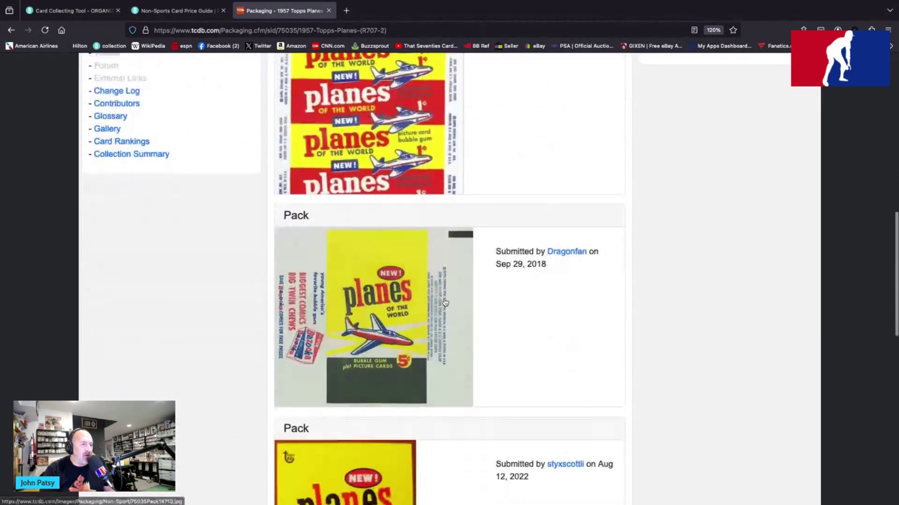
{"action": "scroll", "coordinate": [444, 301], "scroll_direction": "down", "scroll_amount": 1}
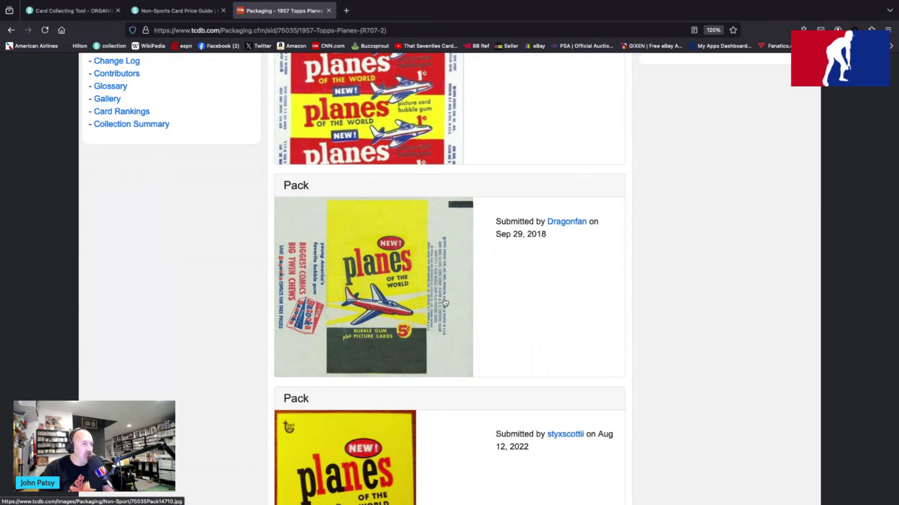
{"action": "scroll", "coordinate": [445, 302], "scroll_direction": "down", "scroll_amount": 5}
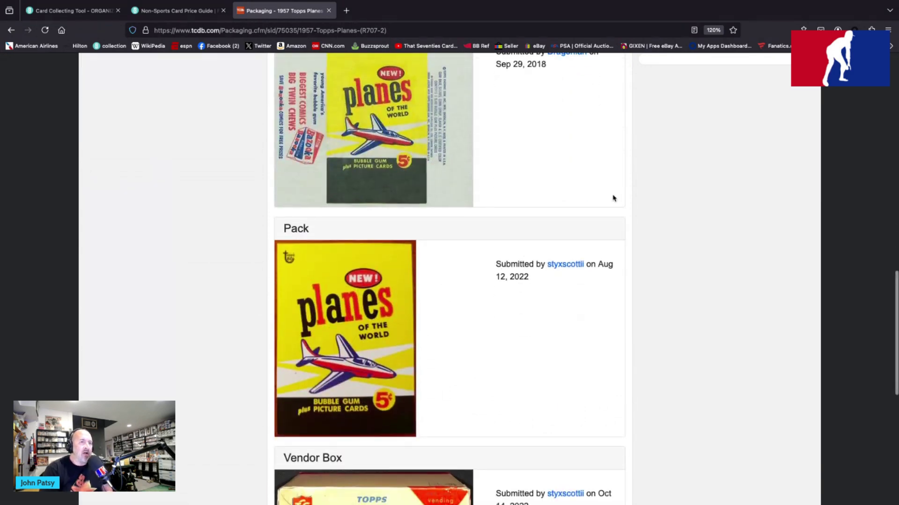
{"action": "scroll", "coordinate": [693, 183], "scroll_direction": "down", "scroll_amount": 5}
{"action": "scroll", "coordinate": [692, 183], "scroll_direction": "up", "scroll_amount": 2}
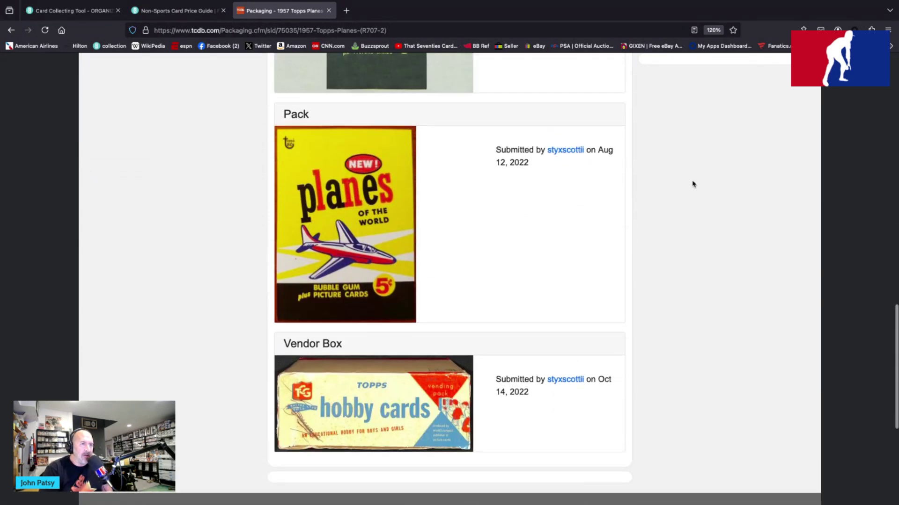
{"action": "scroll", "coordinate": [692, 184], "scroll_direction": "up", "scroll_amount": 3}
{"action": "scroll", "coordinate": [692, 184], "scroll_direction": "up", "scroll_amount": 2}
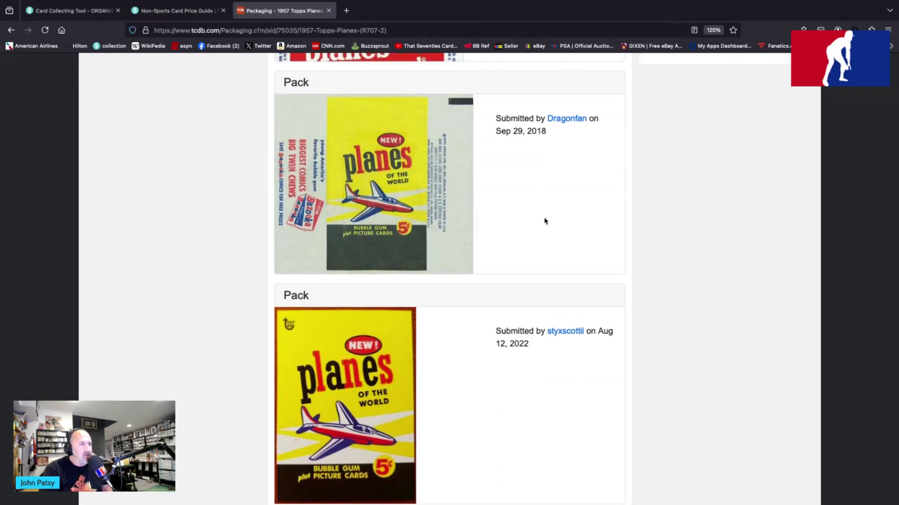
{"action": "scroll", "coordinate": [544, 222], "scroll_direction": "up", "scroll_amount": 3}
{"action": "scroll", "coordinate": [543, 220], "scroll_direction": "up", "scroll_amount": 5}
{"action": "scroll", "coordinate": [544, 222], "scroll_direction": "down", "scroll_amount": 5}
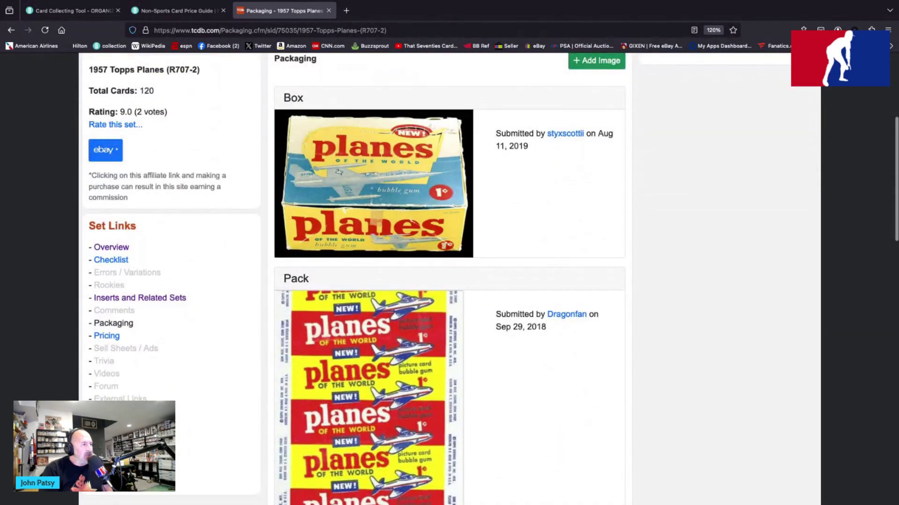
Browse the first gallery page of card fronts and backs down to #7 B-52 Stratofortress
{"action": "left_click", "coordinate": [111, 248]}
{"action": "scroll", "coordinate": [400, 340], "scroll_direction": "down", "scroll_amount": 3}
{"action": "scroll", "coordinate": [400, 340], "scroll_direction": "down", "scroll_amount": 2}
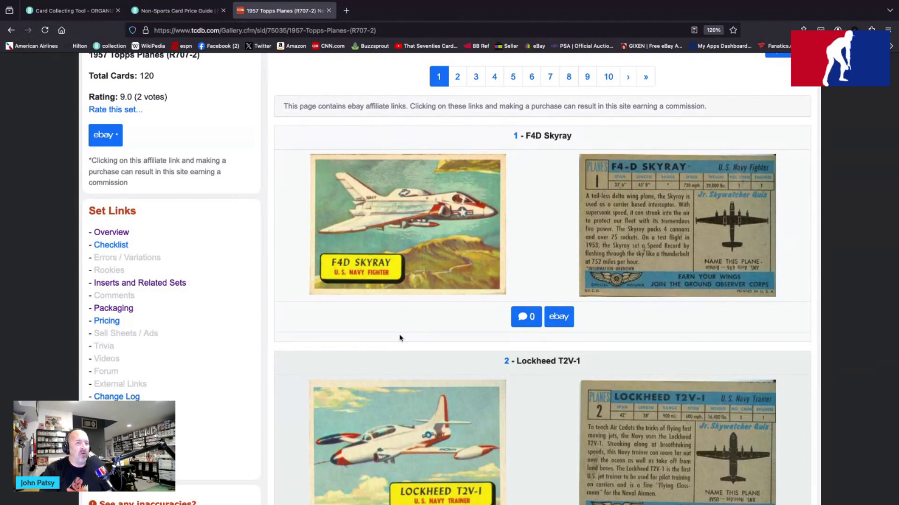
{"action": "scroll", "coordinate": [399, 338], "scroll_direction": "down", "scroll_amount": 1}
{"action": "scroll", "coordinate": [400, 338], "scroll_direction": "down", "scroll_amount": 2}
{"action": "scroll", "coordinate": [400, 339], "scroll_direction": "down", "scroll_amount": 1}
{"action": "scroll", "coordinate": [401, 339], "scroll_direction": "down", "scroll_amount": 1}
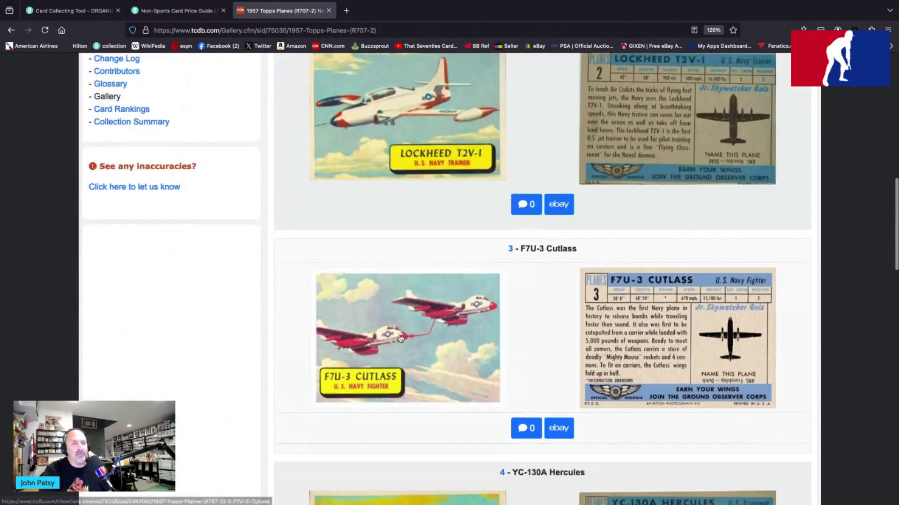
{"action": "scroll", "coordinate": [400, 340], "scroll_direction": "down", "scroll_amount": 2}
{"action": "scroll", "coordinate": [399, 339], "scroll_direction": "down", "scroll_amount": 3}
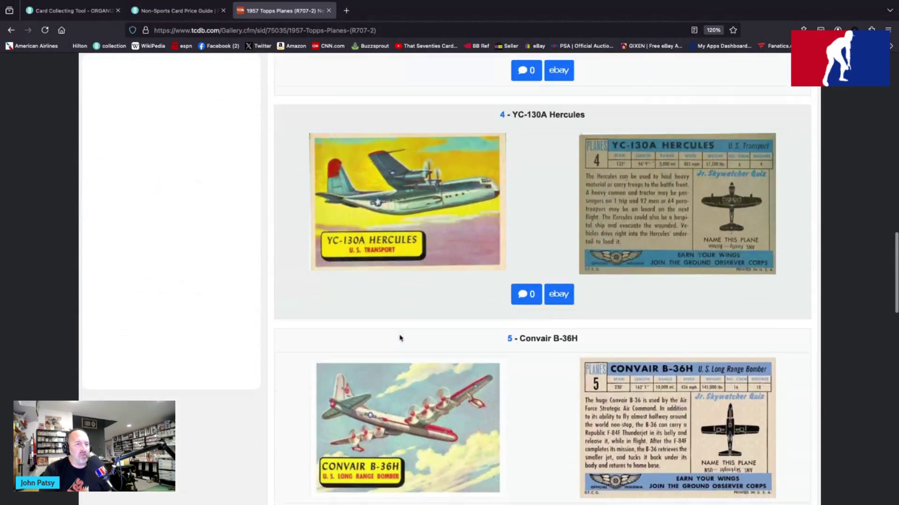
{"action": "scroll", "coordinate": [400, 338], "scroll_direction": "down", "scroll_amount": 2}
{"action": "scroll", "coordinate": [399, 338], "scroll_direction": "down", "scroll_amount": 2}
{"action": "scroll", "coordinate": [400, 339], "scroll_direction": "down", "scroll_amount": 2}
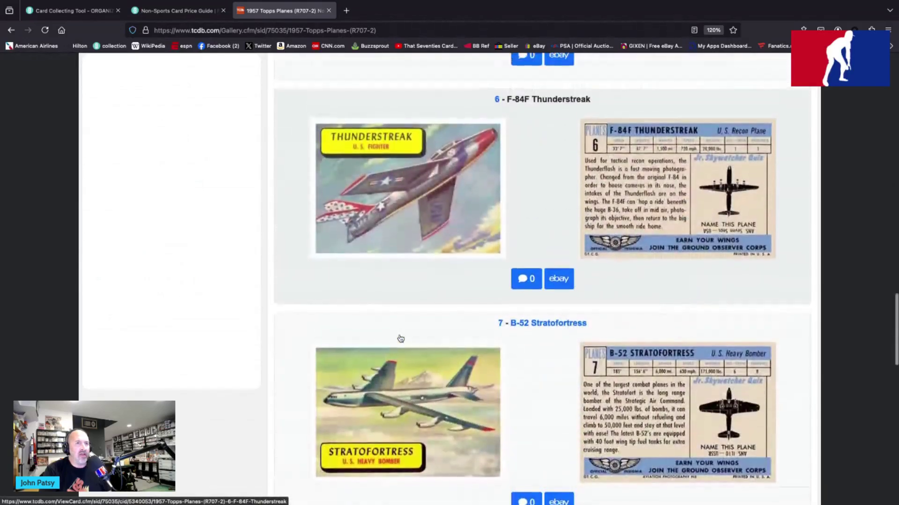
{"action": "scroll", "coordinate": [400, 339], "scroll_direction": "down", "scroll_amount": 1}
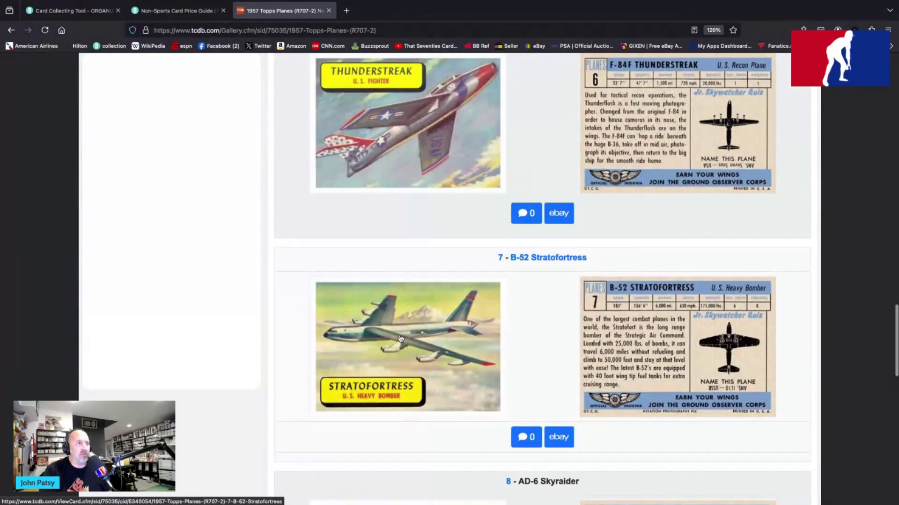
{"action": "scroll", "coordinate": [400, 339], "scroll_direction": "down", "scroll_amount": 1}
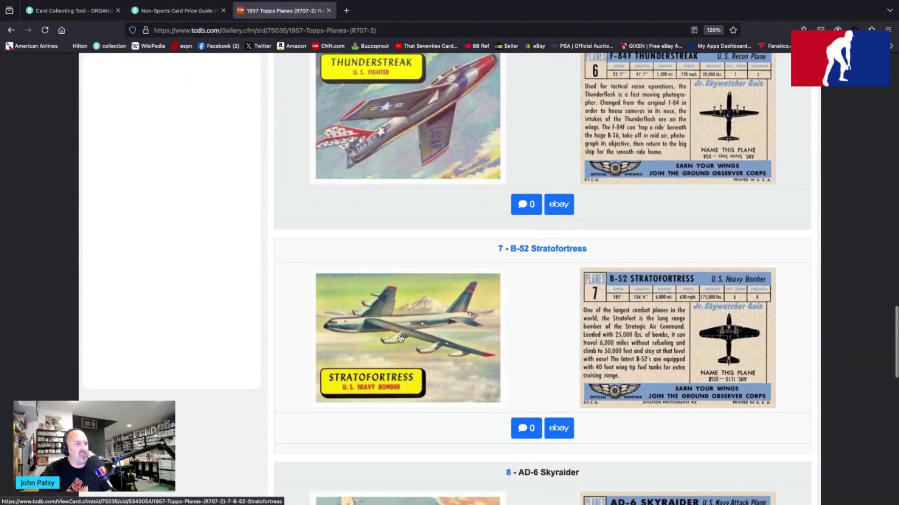
{"action": "scroll", "coordinate": [400, 339], "scroll_direction": "down", "scroll_amount": 1}
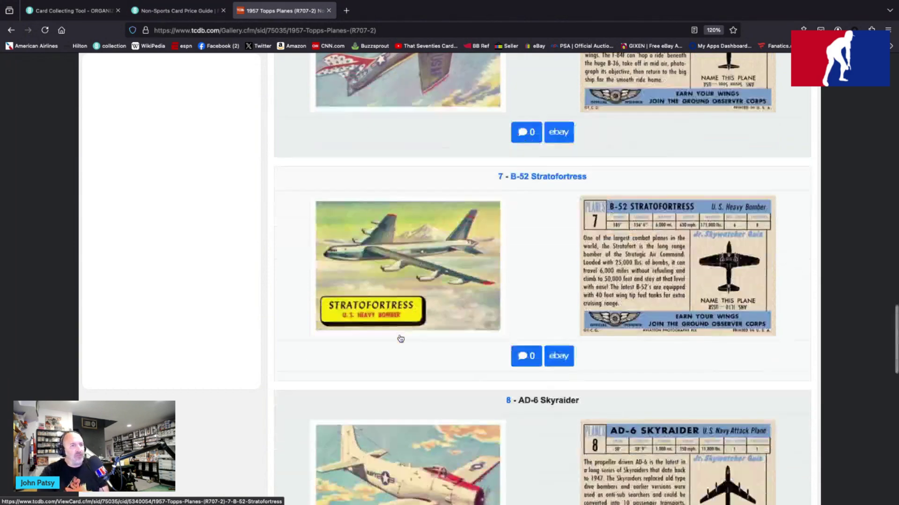
{"action": "scroll", "coordinate": [401, 340], "scroll_direction": "down", "scroll_amount": 1}
{"action": "scroll", "coordinate": [400, 339], "scroll_direction": "down", "scroll_amount": 1}
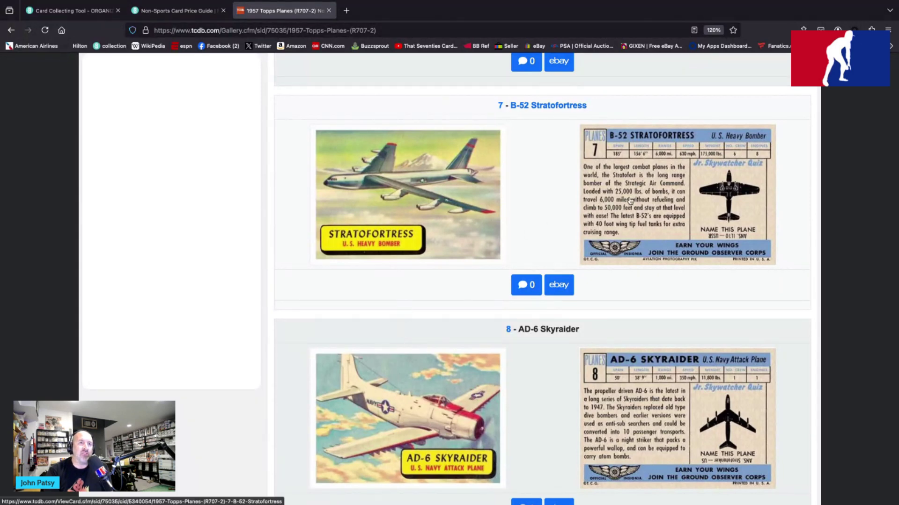
Zoom the browser in so the B-52 Stratofortress and AD-6 Skyraider cards display larger
{"action": "key", "text": "ctrl+plus"}
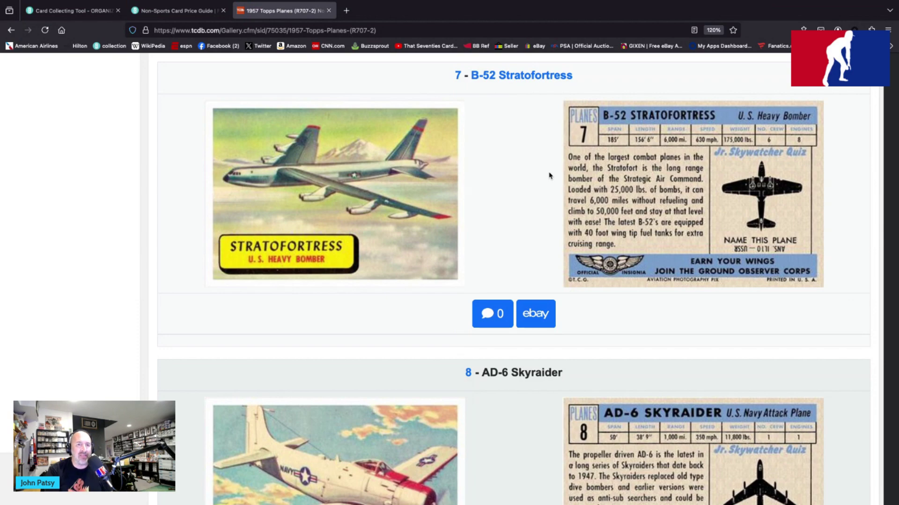
{"action": "scroll", "coordinate": [550, 175], "scroll_direction": "down", "scroll_amount": 3}
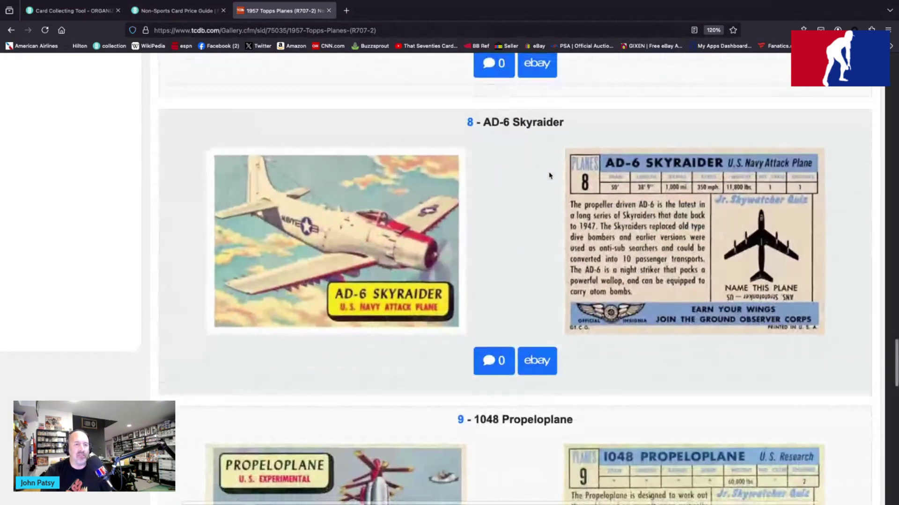
{"action": "scroll", "coordinate": [549, 175], "scroll_direction": "down", "scroll_amount": 2}
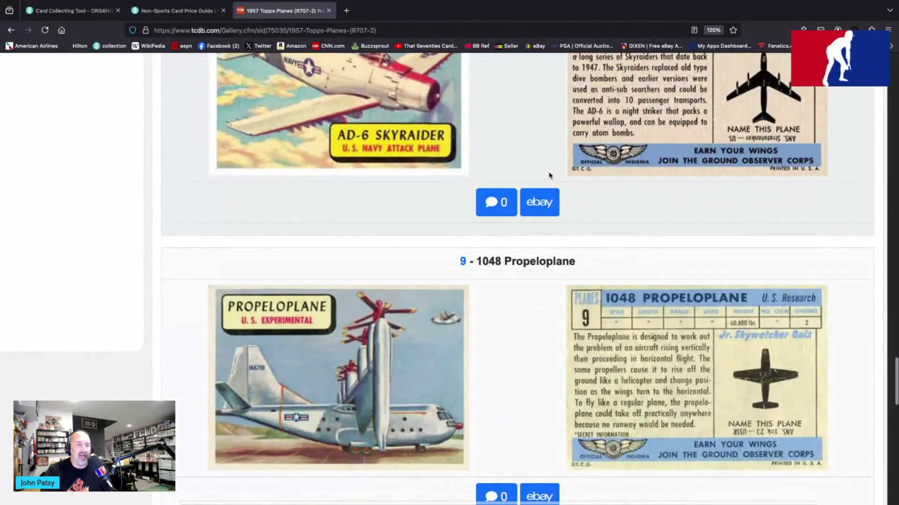
{"action": "scroll", "coordinate": [550, 175], "scroll_direction": "up", "scroll_amount": 5}
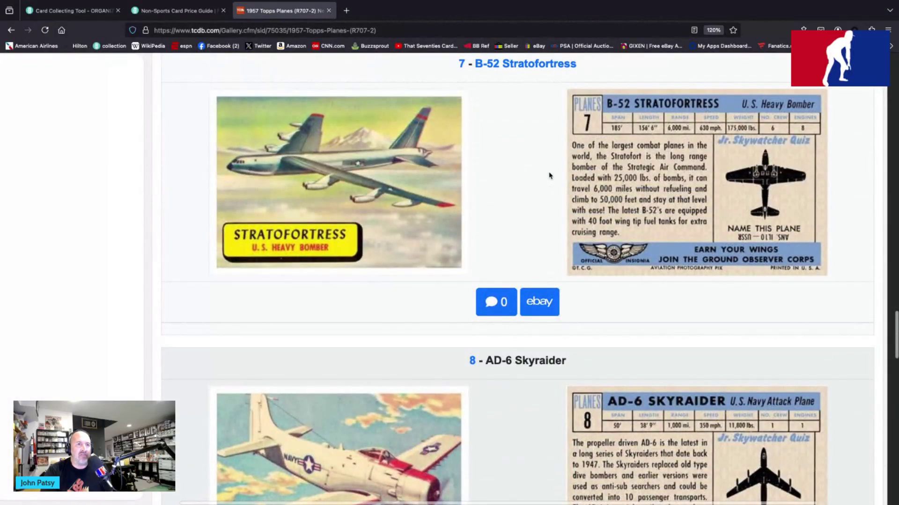
{"action": "scroll", "coordinate": [549, 175], "scroll_direction": "down", "scroll_amount": 1}
{"action": "scroll", "coordinate": [550, 176], "scroll_direction": "down", "scroll_amount": 3}
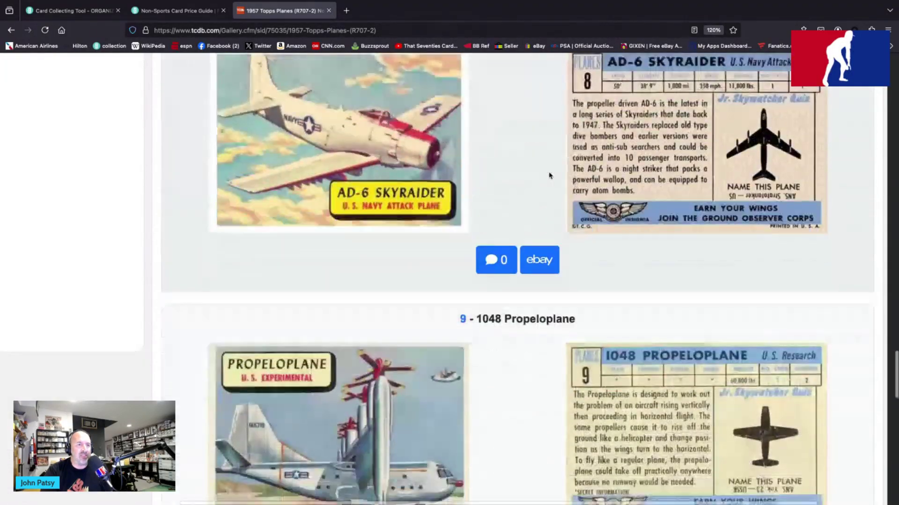
{"action": "scroll", "coordinate": [549, 175], "scroll_direction": "down", "scroll_amount": 3}
{"action": "scroll", "coordinate": [549, 176], "scroll_direction": "down", "scroll_amount": 1}
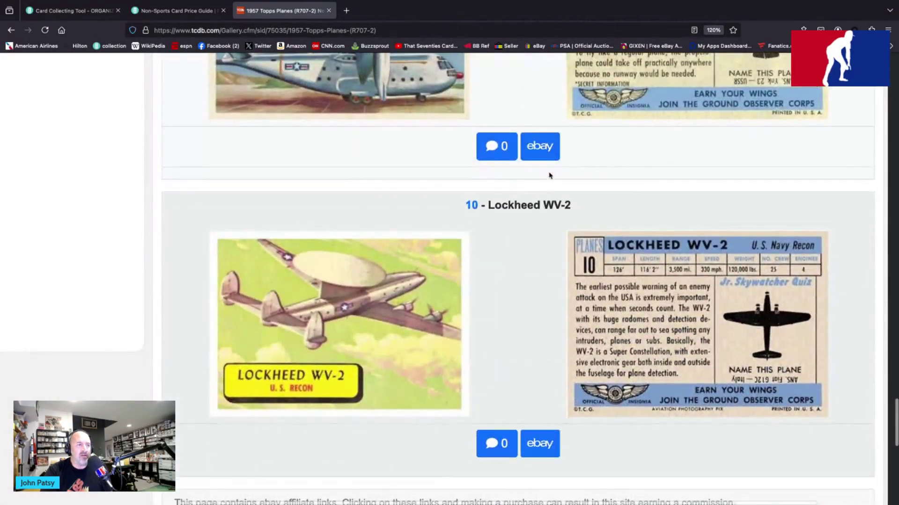
{"action": "scroll", "coordinate": [550, 176], "scroll_direction": "down", "scroll_amount": 3}
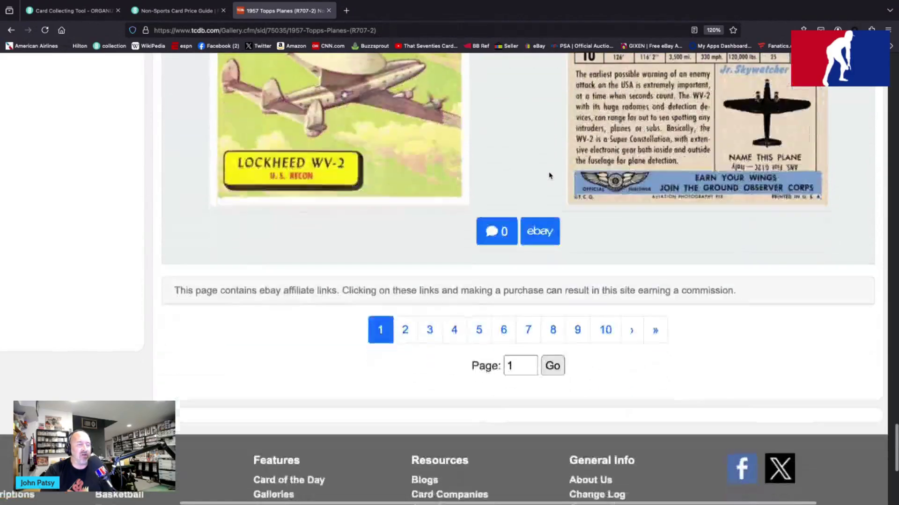
Go to gallery page 6 and browse cards 51–60
{"action": "left_click", "coordinate": [503, 313]}
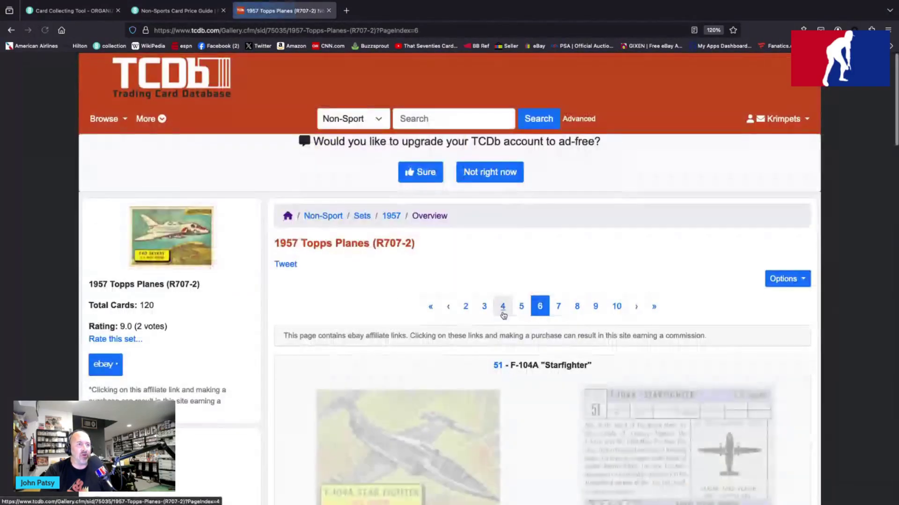
{"action": "scroll", "coordinate": [502, 315], "scroll_direction": "down", "scroll_amount": 1}
{"action": "scroll", "coordinate": [502, 316], "scroll_direction": "down", "scroll_amount": 4}
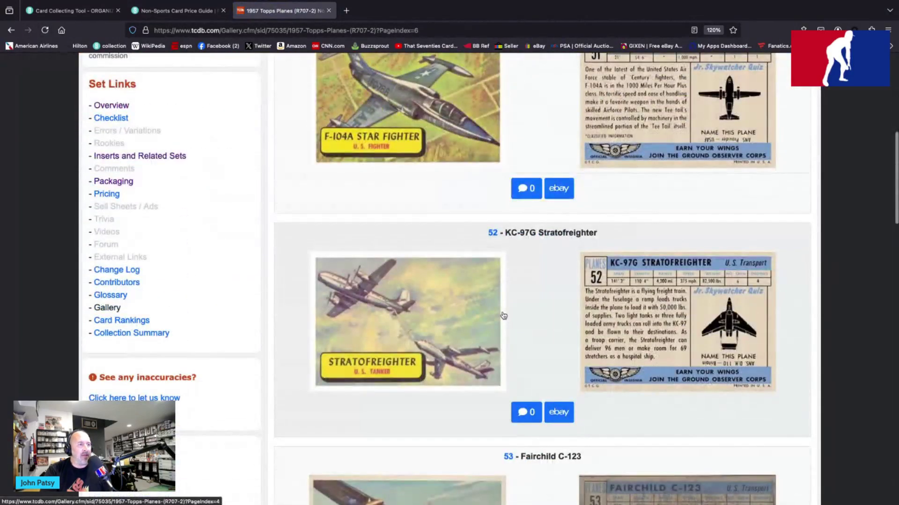
{"action": "scroll", "coordinate": [503, 315], "scroll_direction": "down", "scroll_amount": 3}
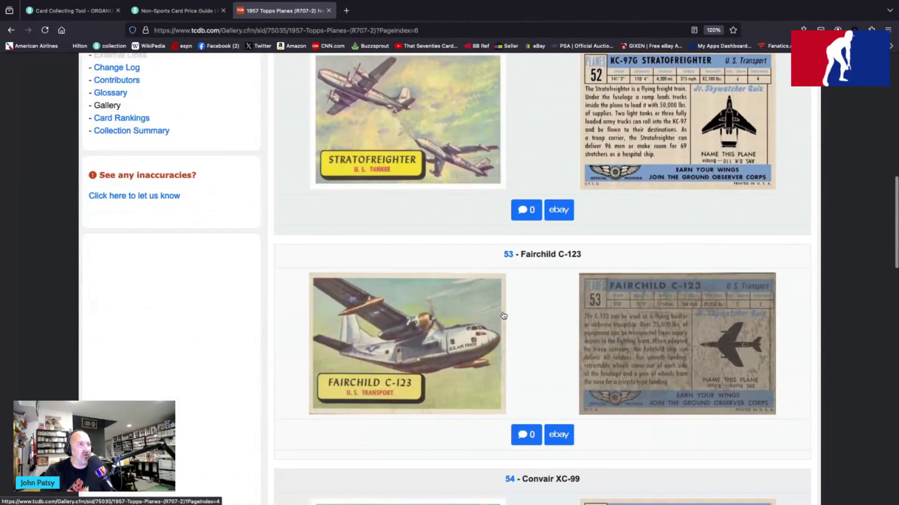
{"action": "scroll", "coordinate": [503, 315], "scroll_direction": "up", "scroll_amount": 2}
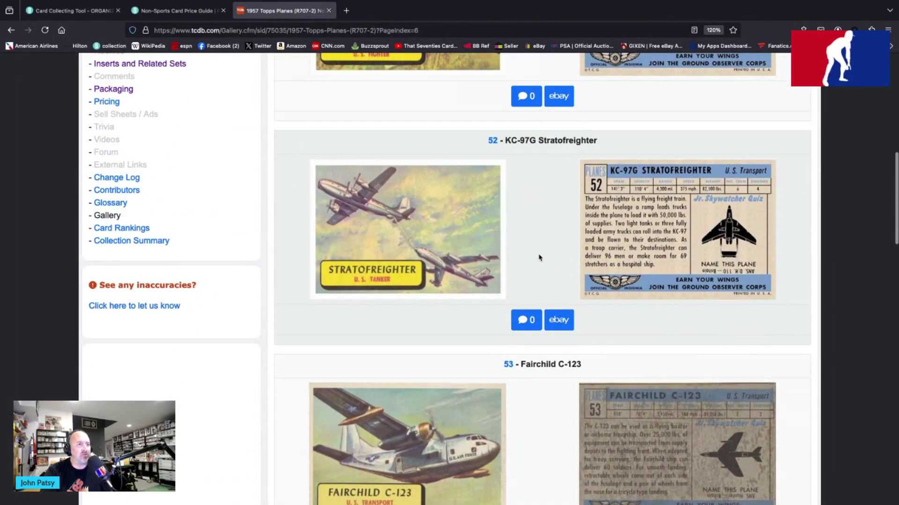
{"action": "scroll", "coordinate": [540, 258], "scroll_direction": "down", "scroll_amount": 7}
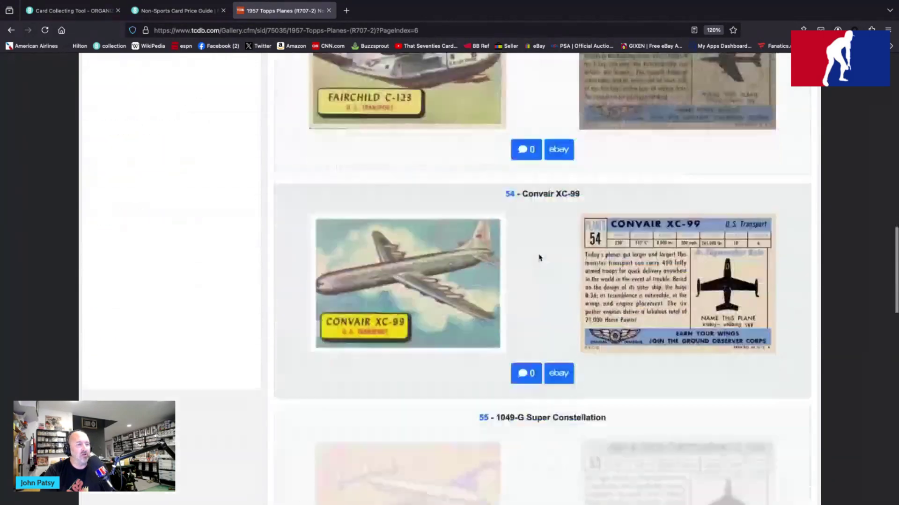
{"action": "scroll", "coordinate": [540, 258], "scroll_direction": "down", "scroll_amount": 3}
{"action": "scroll", "coordinate": [539, 258], "scroll_direction": "down", "scroll_amount": 5}
{"action": "scroll", "coordinate": [539, 258], "scroll_direction": "down", "scroll_amount": 2}
{"action": "scroll", "coordinate": [540, 257], "scroll_direction": "down", "scroll_amount": 2}
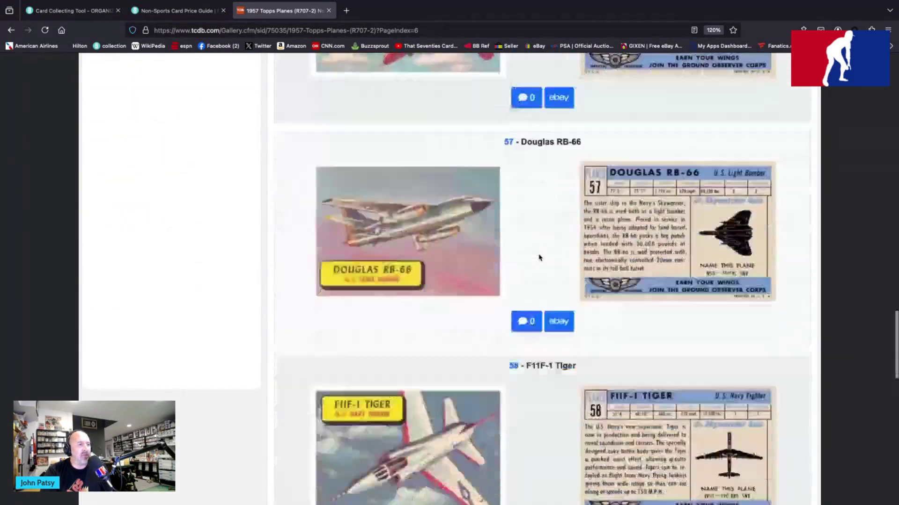
{"action": "scroll", "coordinate": [539, 258], "scroll_direction": "down", "scroll_amount": 1}
{"action": "scroll", "coordinate": [539, 257], "scroll_direction": "down", "scroll_amount": 4}
{"action": "scroll", "coordinate": [540, 257], "scroll_direction": "down", "scroll_amount": 3}
{"action": "scroll", "coordinate": [540, 258], "scroll_direction": "down", "scroll_amount": 4}
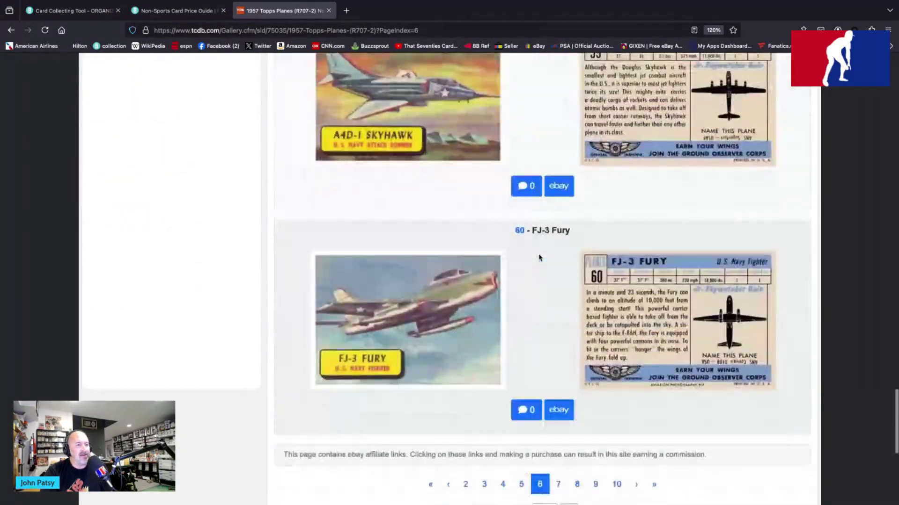
{"action": "scroll", "coordinate": [539, 258], "scroll_direction": "down", "scroll_amount": 3}
Browse gallery page 10 cards 91–100, then jump to final page 13
{"action": "left_click", "coordinate": [618, 345]}
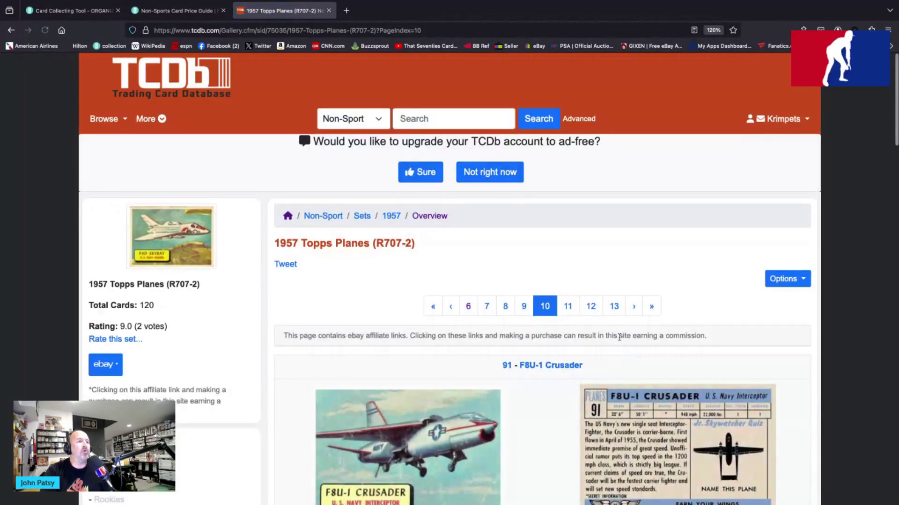
{"action": "scroll", "coordinate": [594, 224], "scroll_direction": "down", "scroll_amount": 2}
{"action": "scroll", "coordinate": [594, 223], "scroll_direction": "down", "scroll_amount": 2}
{"action": "scroll", "coordinate": [595, 224], "scroll_direction": "down", "scroll_amount": 1}
{"action": "scroll", "coordinate": [594, 225], "scroll_direction": "down", "scroll_amount": 1}
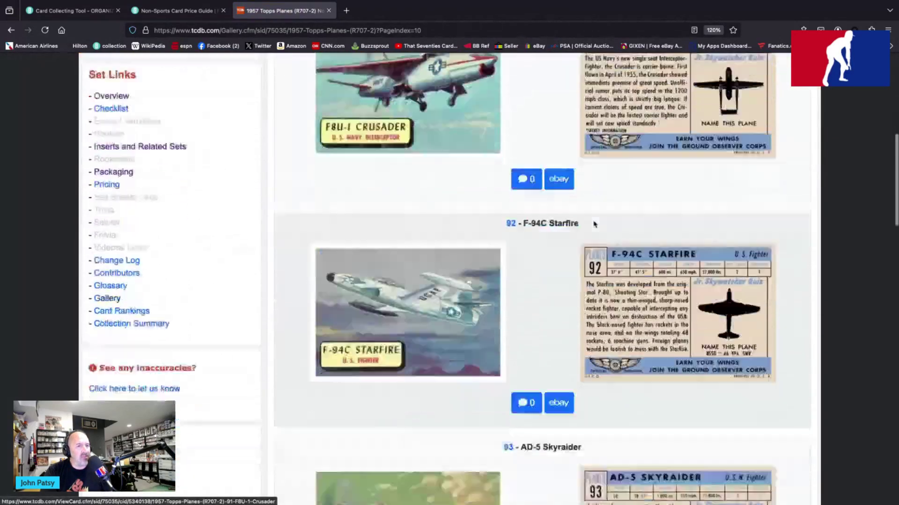
{"action": "scroll", "coordinate": [594, 225], "scroll_direction": "down", "scroll_amount": 3}
{"action": "scroll", "coordinate": [594, 224], "scroll_direction": "down", "scroll_amount": 2}
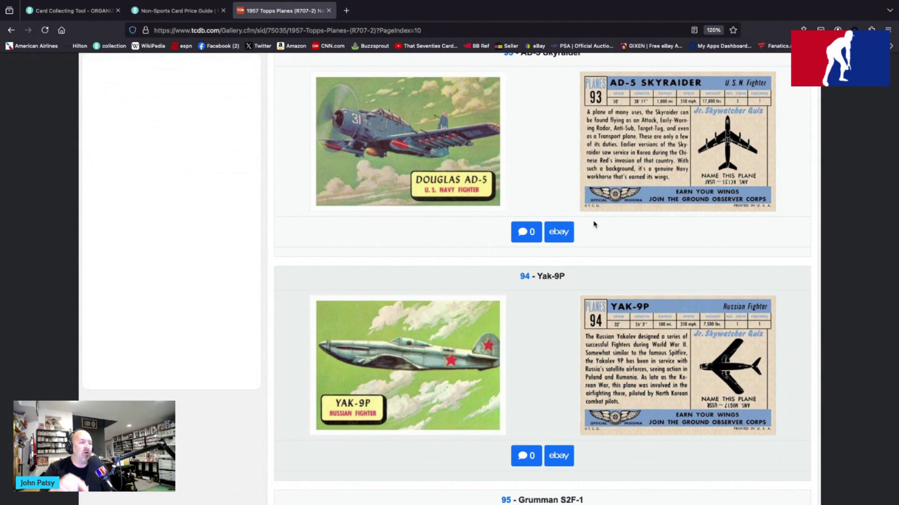
{"action": "scroll", "coordinate": [593, 223], "scroll_direction": "down", "scroll_amount": 5}
{"action": "scroll", "coordinate": [591, 224], "scroll_direction": "down", "scroll_amount": 2}
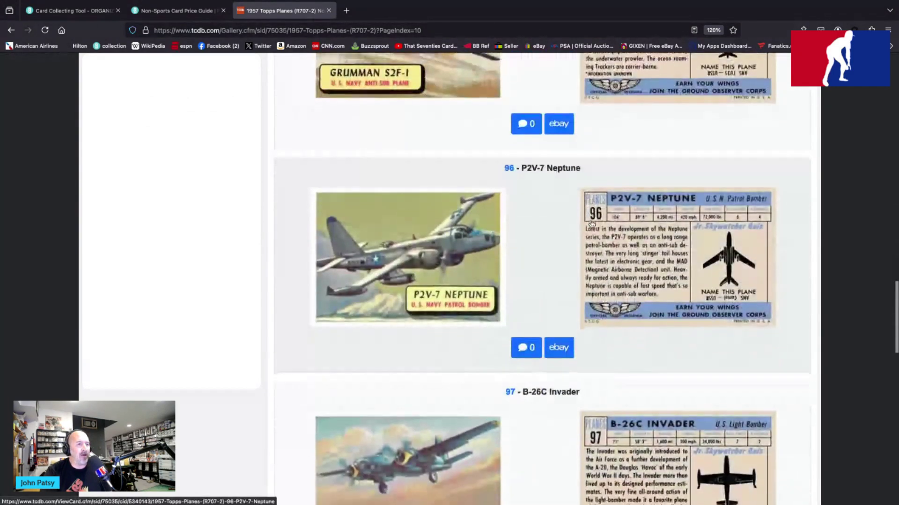
{"action": "scroll", "coordinate": [592, 224], "scroll_direction": "down", "scroll_amount": 2}
{"action": "scroll", "coordinate": [592, 224], "scroll_direction": "down", "scroll_amount": 2}
{"action": "scroll", "coordinate": [592, 224], "scroll_direction": "down", "scroll_amount": 2}
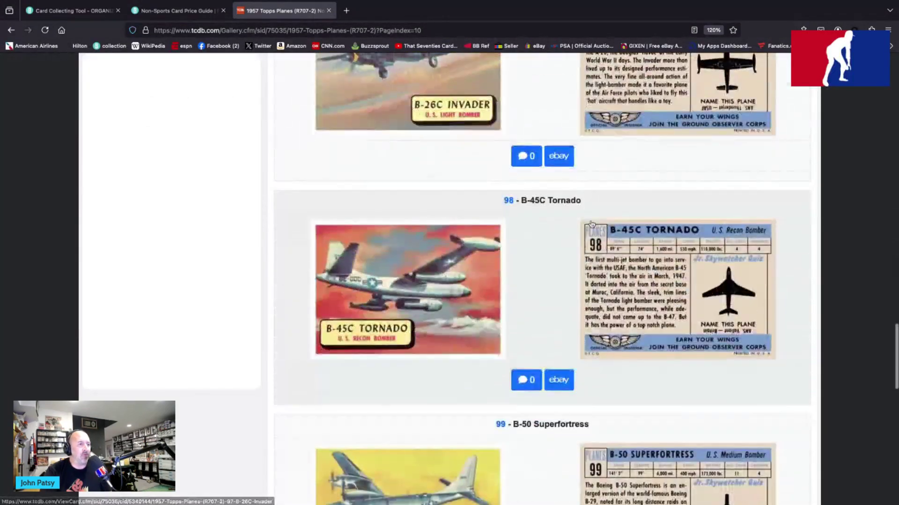
{"action": "scroll", "coordinate": [592, 224], "scroll_direction": "down", "scroll_amount": 2}
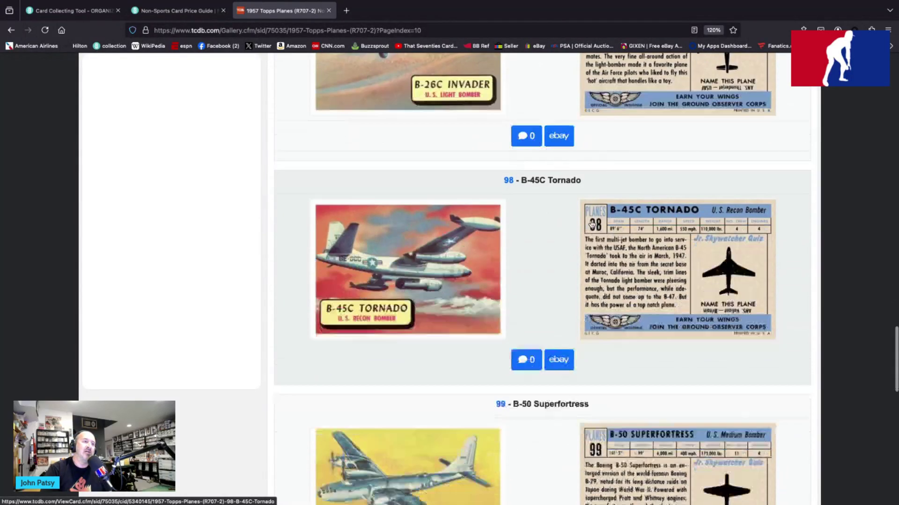
{"action": "scroll", "coordinate": [592, 224], "scroll_direction": "down", "scroll_amount": 3}
{"action": "scroll", "coordinate": [592, 224], "scroll_direction": "down", "scroll_amount": 3}
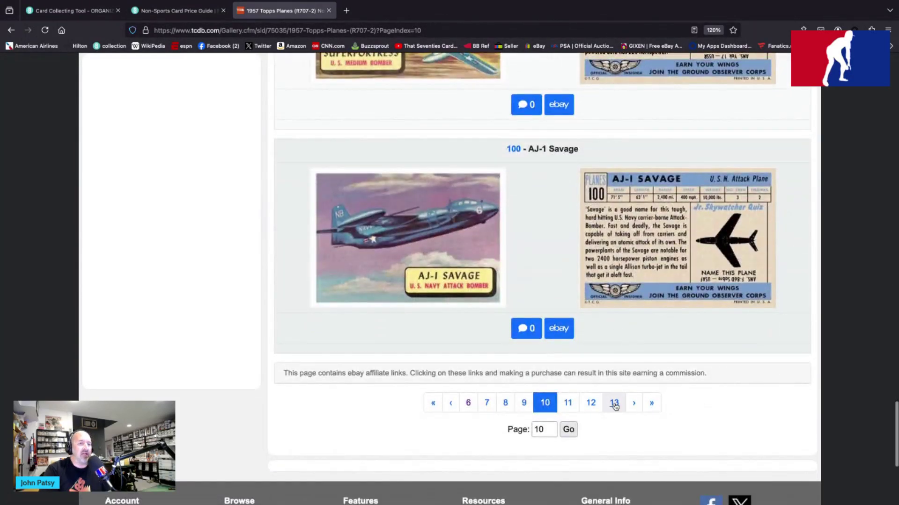
{"action": "left_click", "coordinate": [613, 404]}
{"action": "scroll", "coordinate": [596, 302], "scroll_direction": "down", "scroll_amount": 2}
{"action": "scroll", "coordinate": [596, 303], "scroll_direction": "up", "scroll_amount": 1}
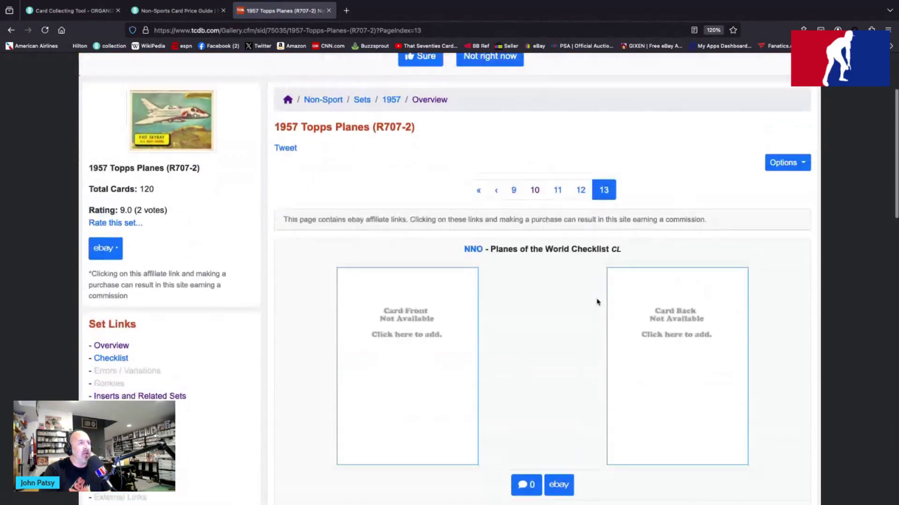